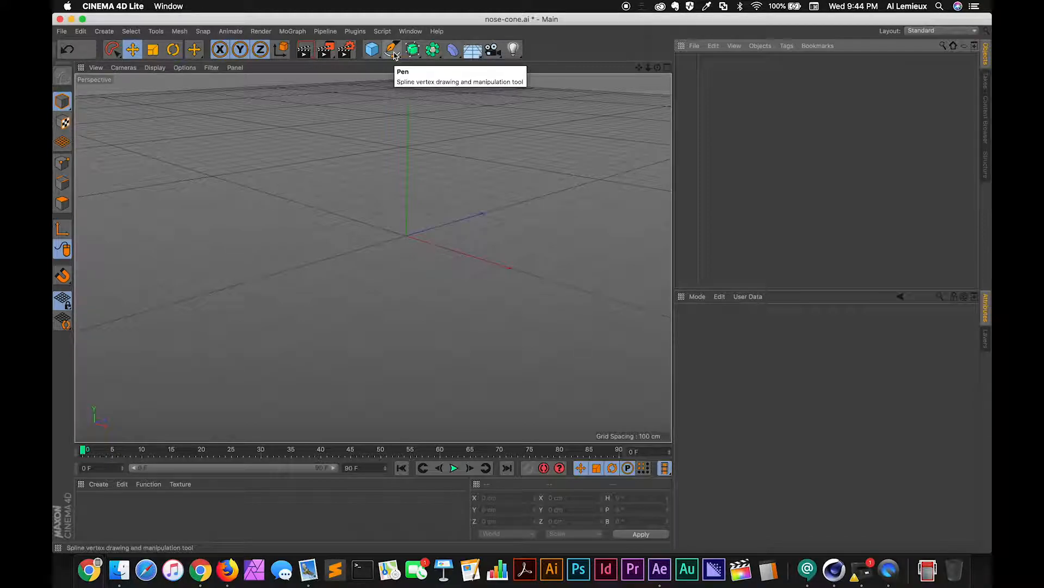
Add an n-Side spline and set its radius to 109 cm.
left_click(395, 55)
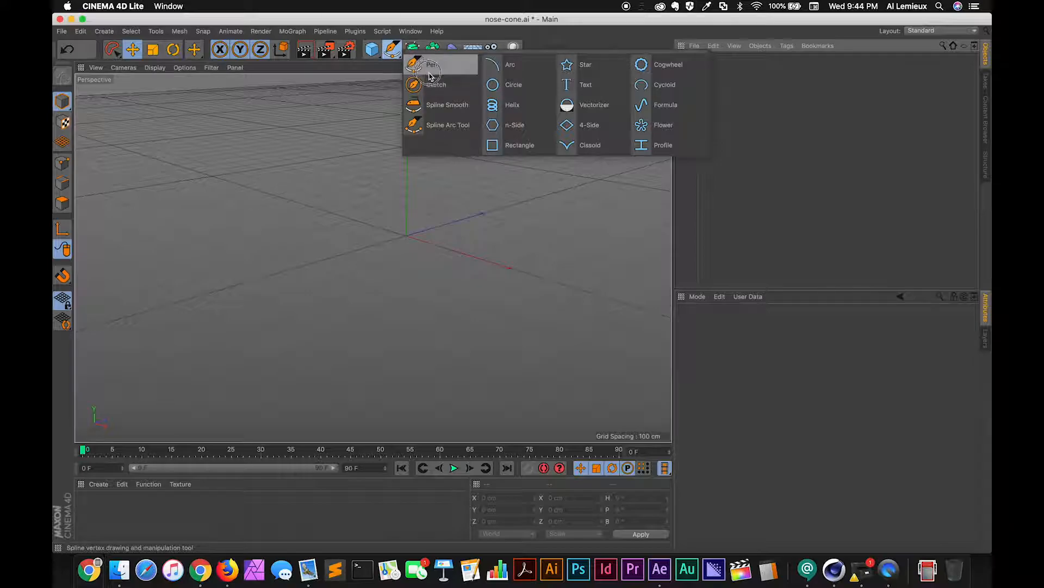
left_click(506, 127)
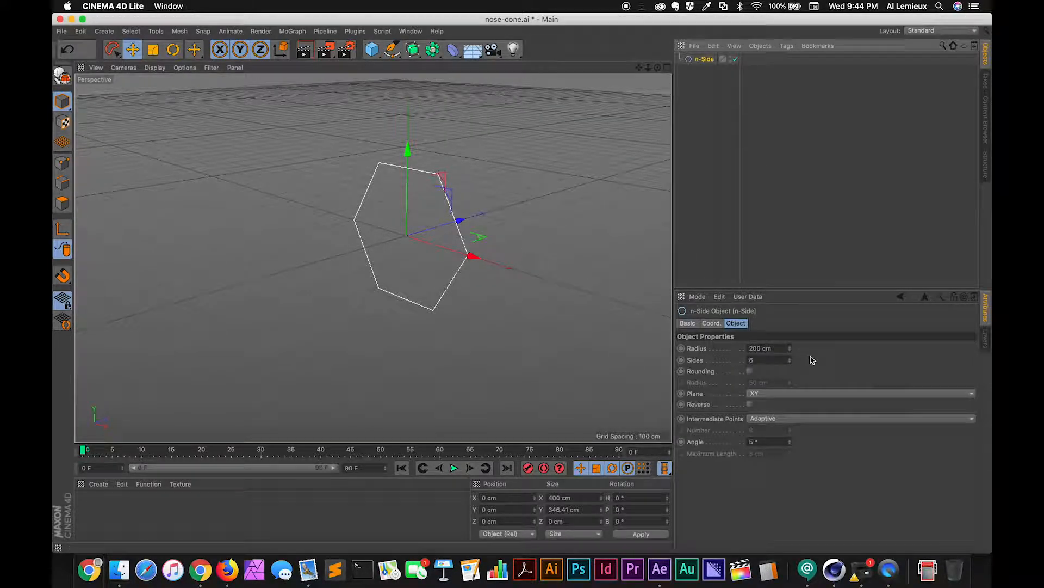
left_click_drag(790, 349, 792, 404)
Add a Circle spline with a radius of 264 cm and set its pitch rotation to 90°.
left_click_drag(392, 49, 514, 86)
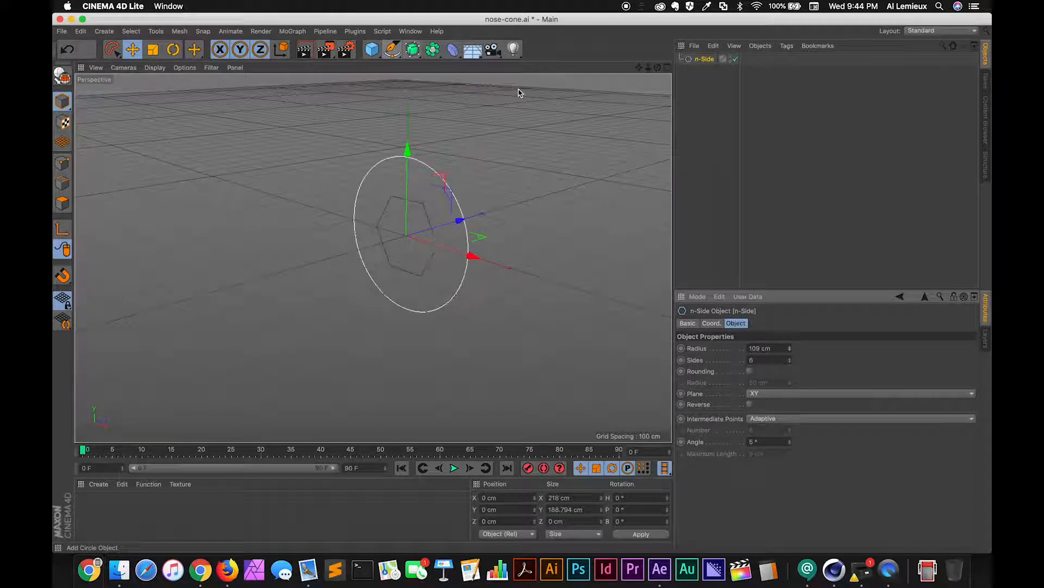
left_click_drag(790, 369, 756, 363)
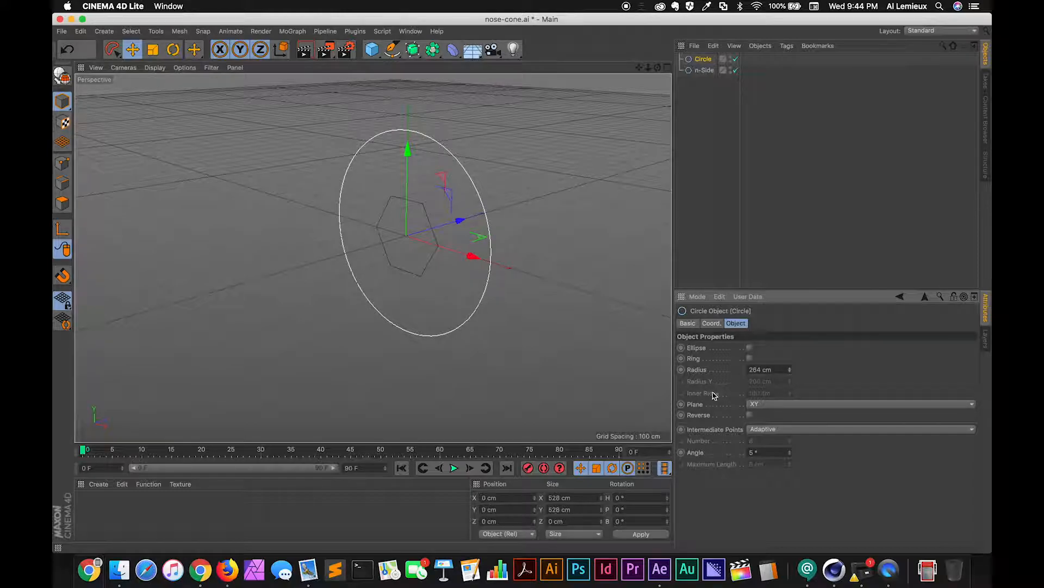
left_click(711, 324)
left_click(877, 360)
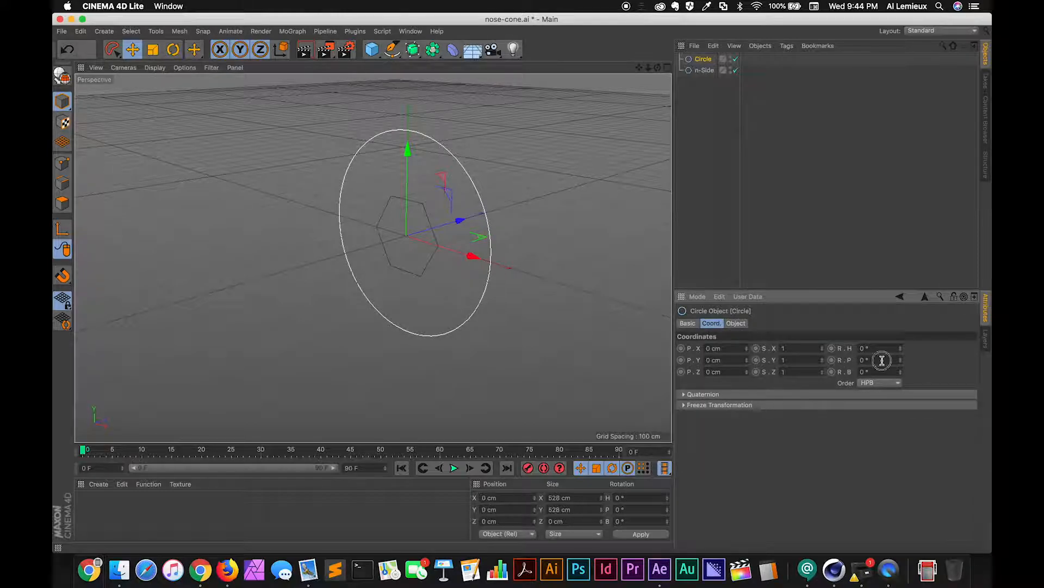
type("90")
key("Return")
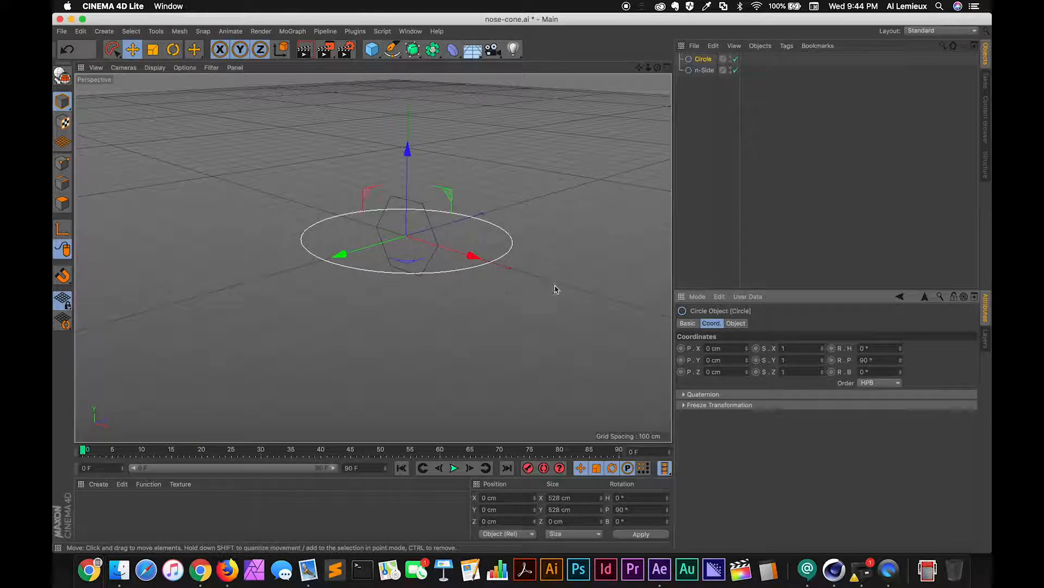
Reduce the n-Side spline's radius to 60 cm.
left_click(704, 71)
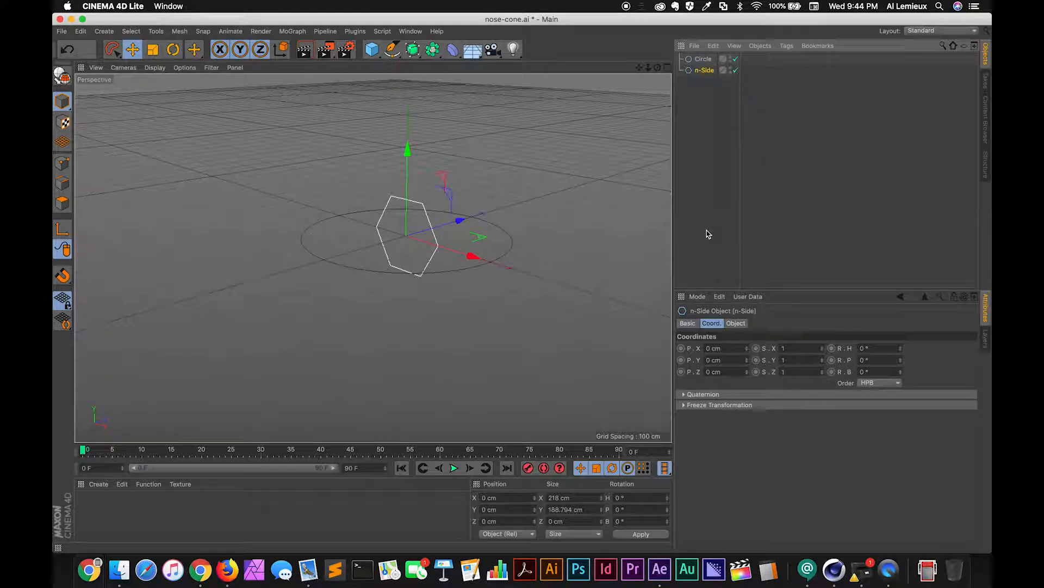
left_click(688, 323)
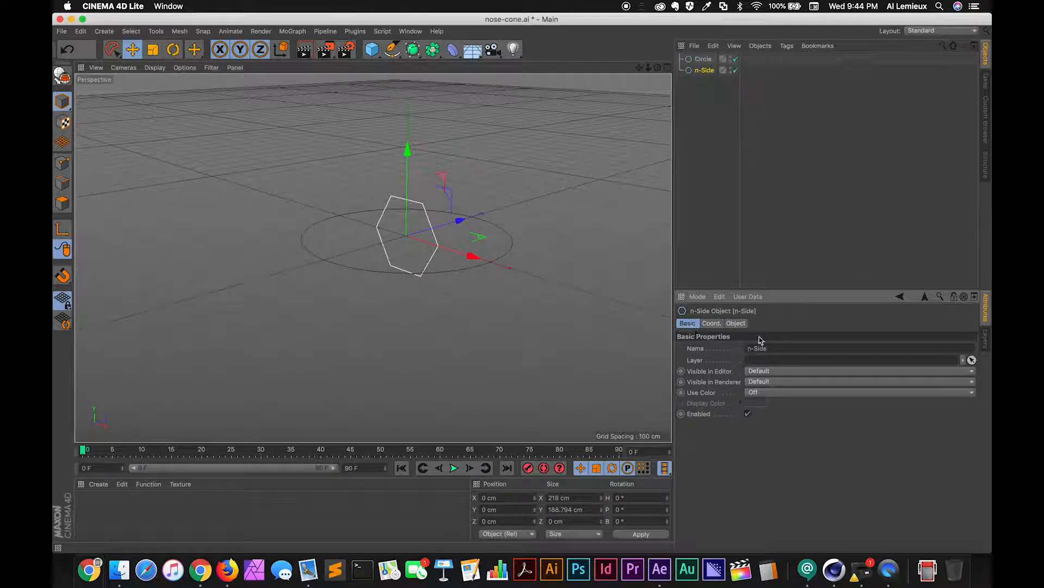
left_click(736, 324)
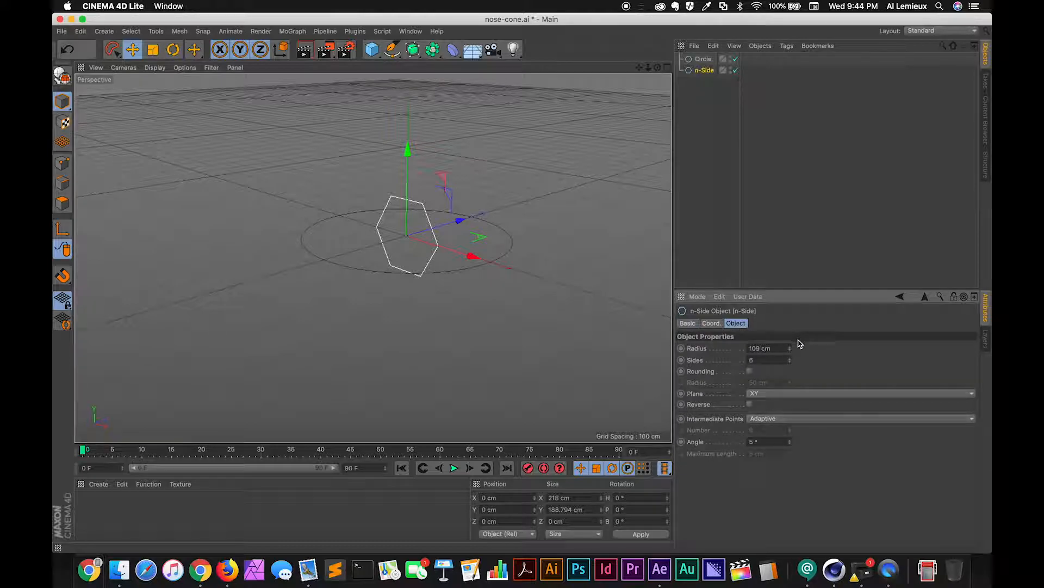
left_click_drag(790, 349, 791, 380)
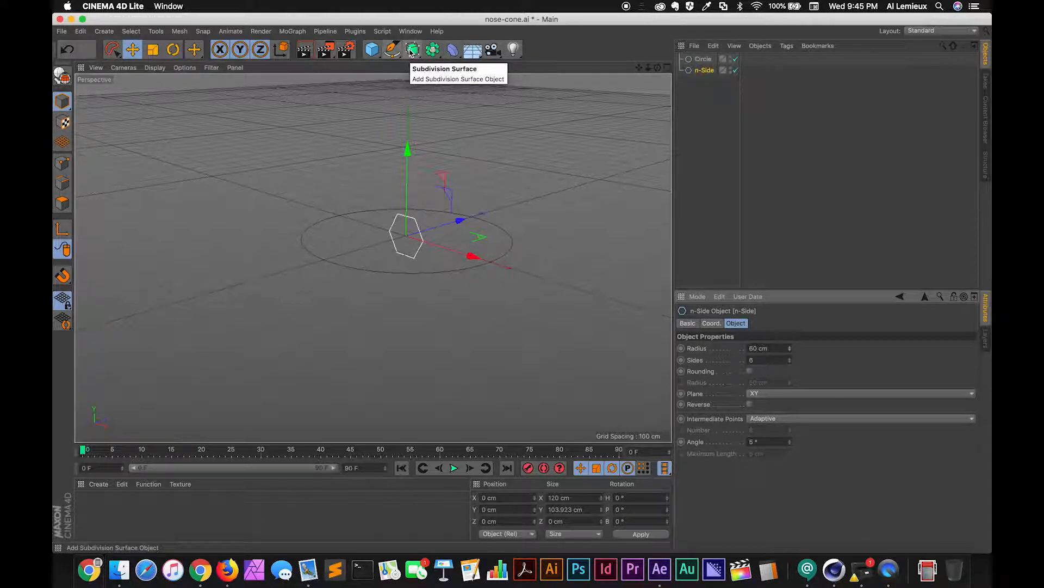
Add a Sweep object and make both the Circle and n-Side splines its children.
left_click(412, 51)
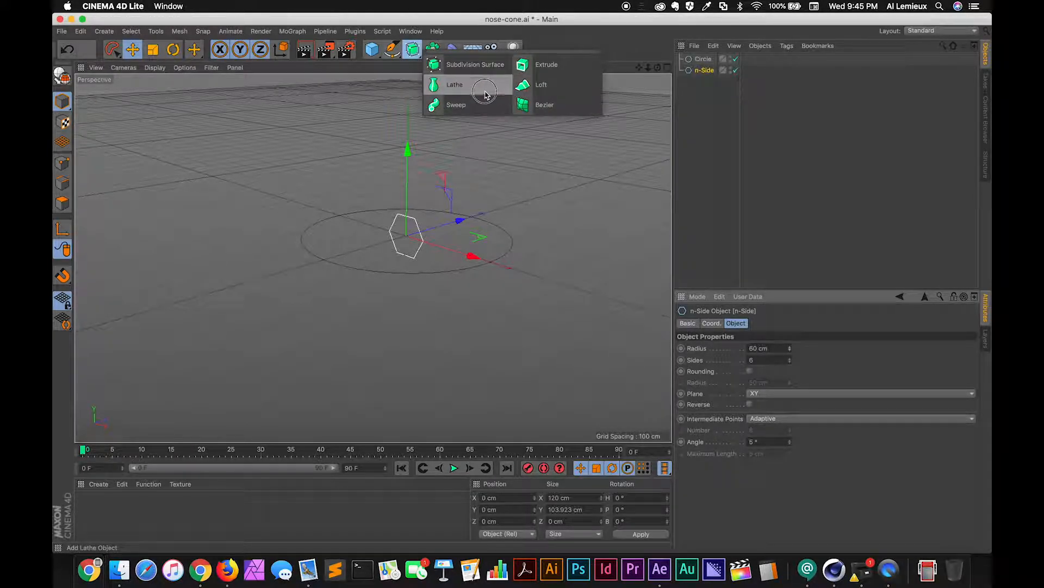
left_click(457, 105)
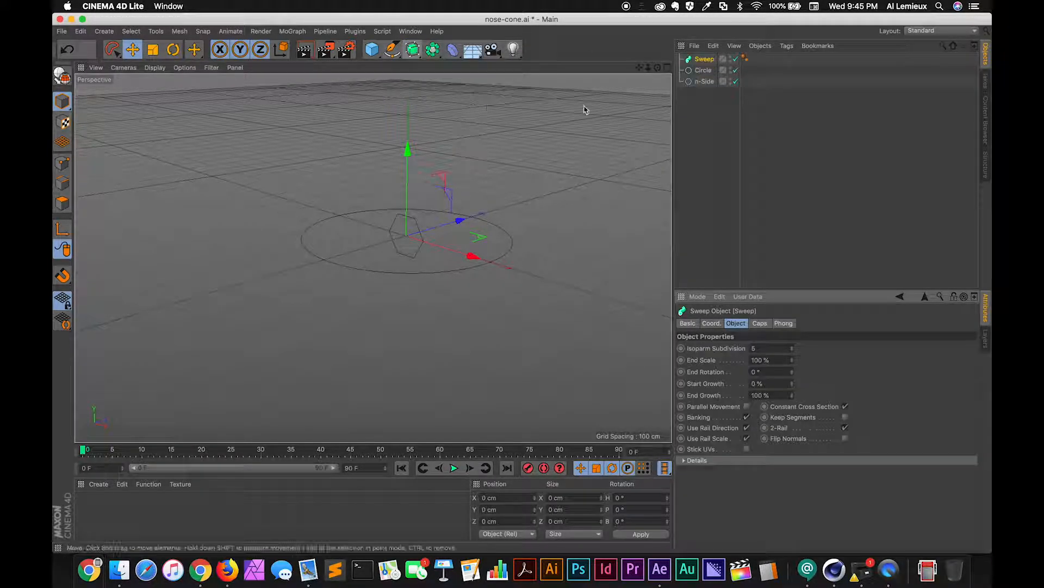
left_click(704, 70)
double_click(706, 82, "shift")
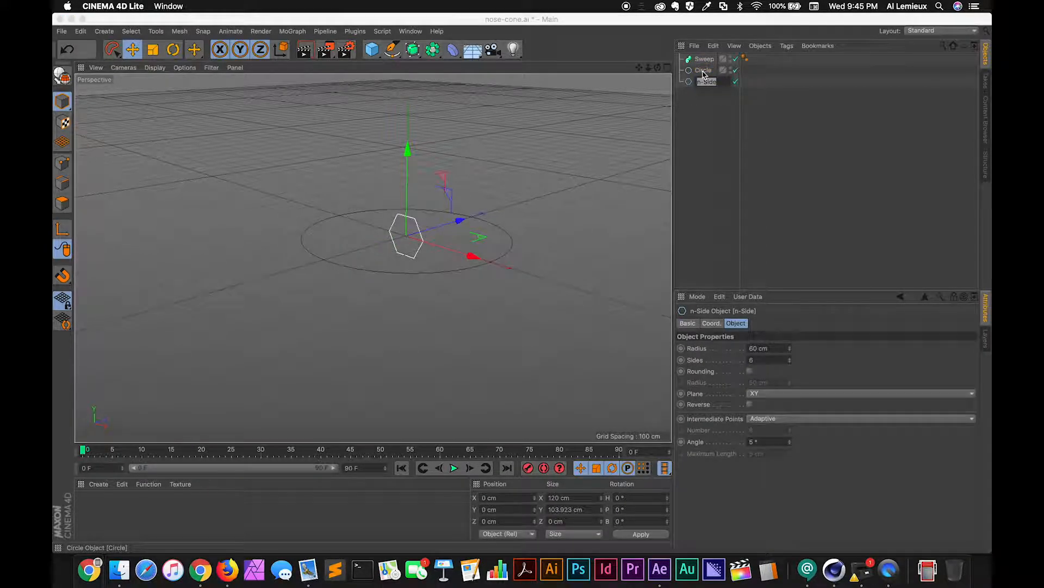
left_click(705, 97)
left_click(700, 71)
left_click(700, 80, "shift")
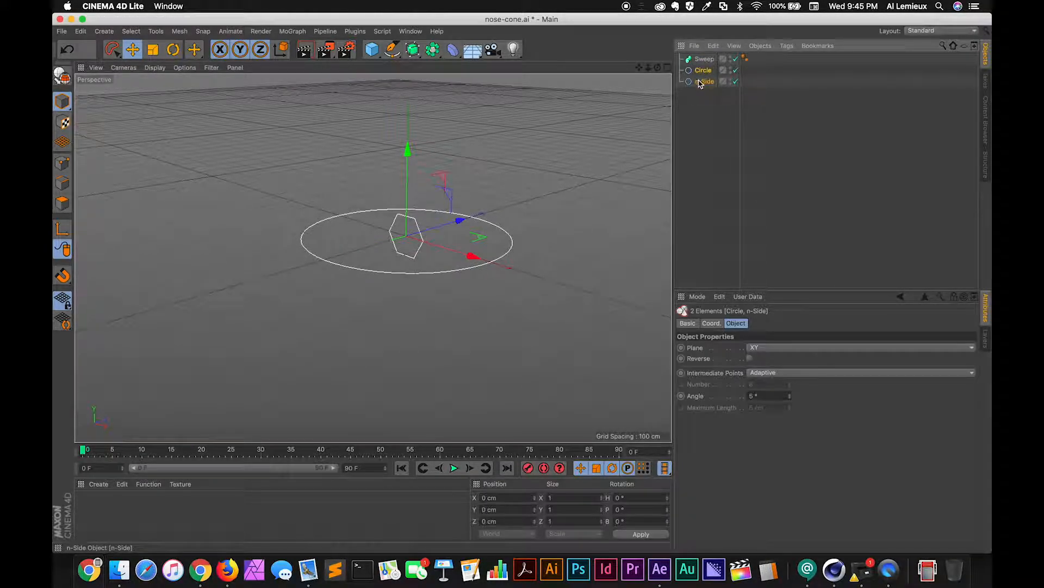
left_click_drag(701, 74, 701, 61)
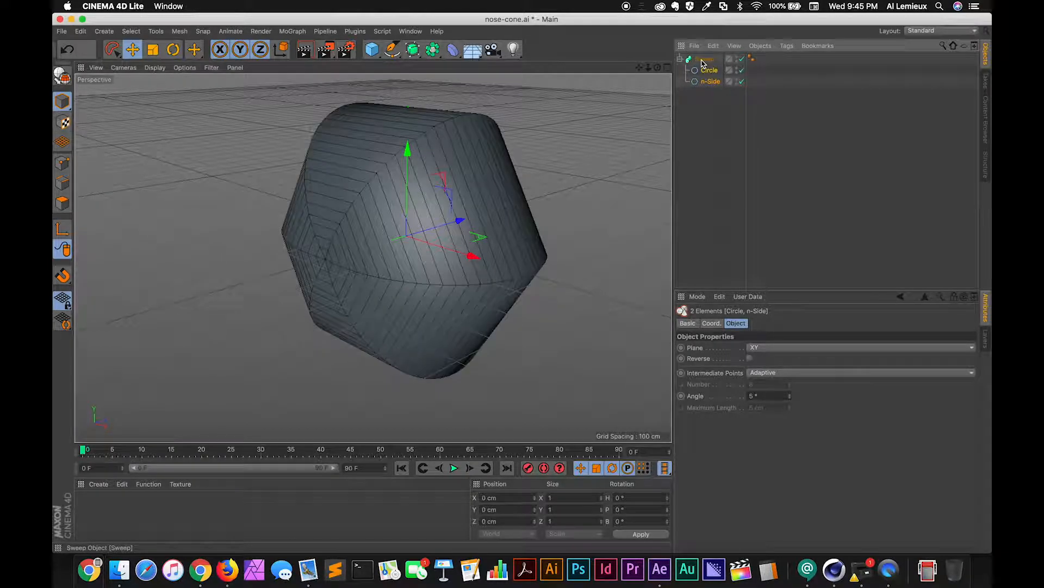
Reorder the Sweep's children so the n-Side profile comes above the Circle path, forming a ring.
left_click_drag(447, 190, 494, 184, "alt")
left_click(699, 100)
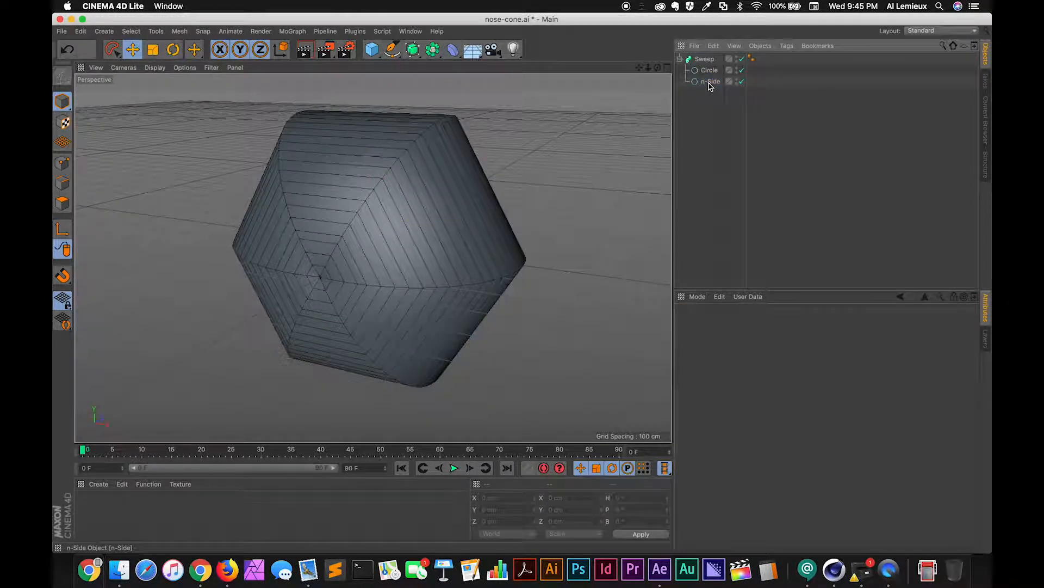
left_click_drag(709, 76, 705, 89)
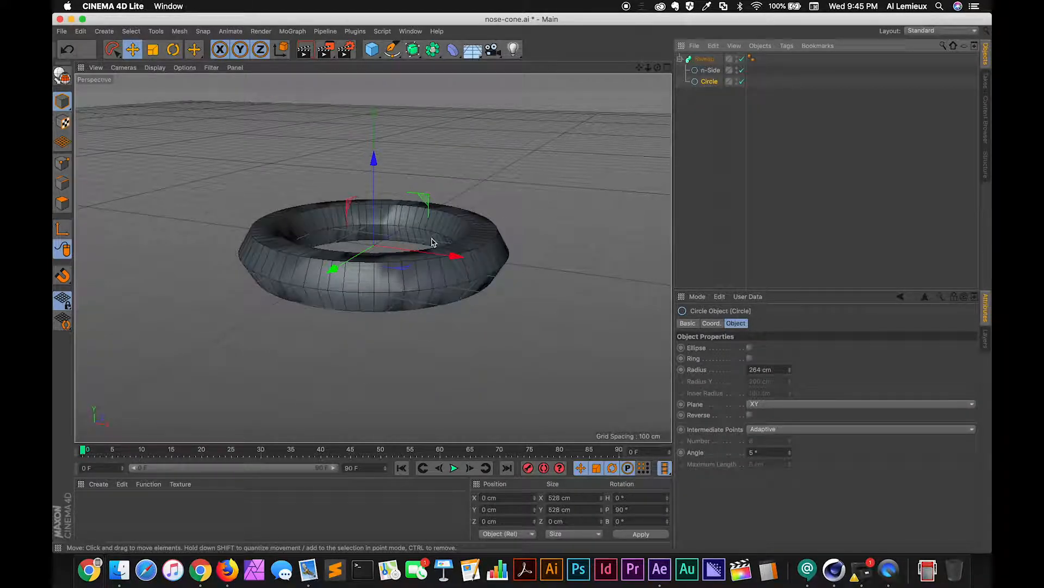
mouse_move(433, 240)
left_mouse_down("alt")
mouse_move(435, 217)
mouse_move(436, 233)
mouse_move(405, 250)
mouse_move(420, 252)
left_mouse_up("alt")
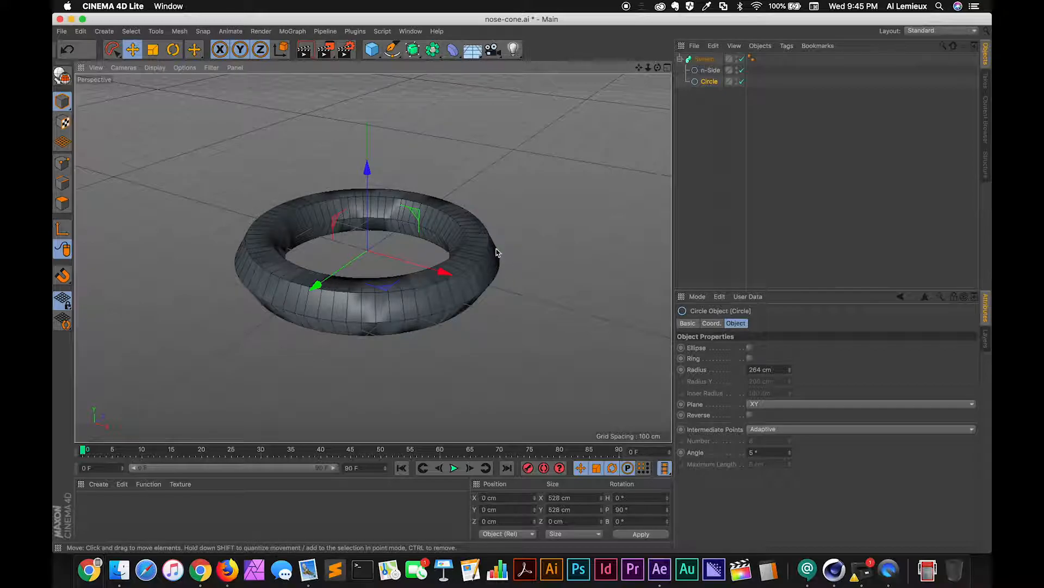
mouse_move(486, 264)
left_mouse_down("alt")
mouse_move(478, 252)
mouse_move(466, 264)
left_mouse_up("alt")
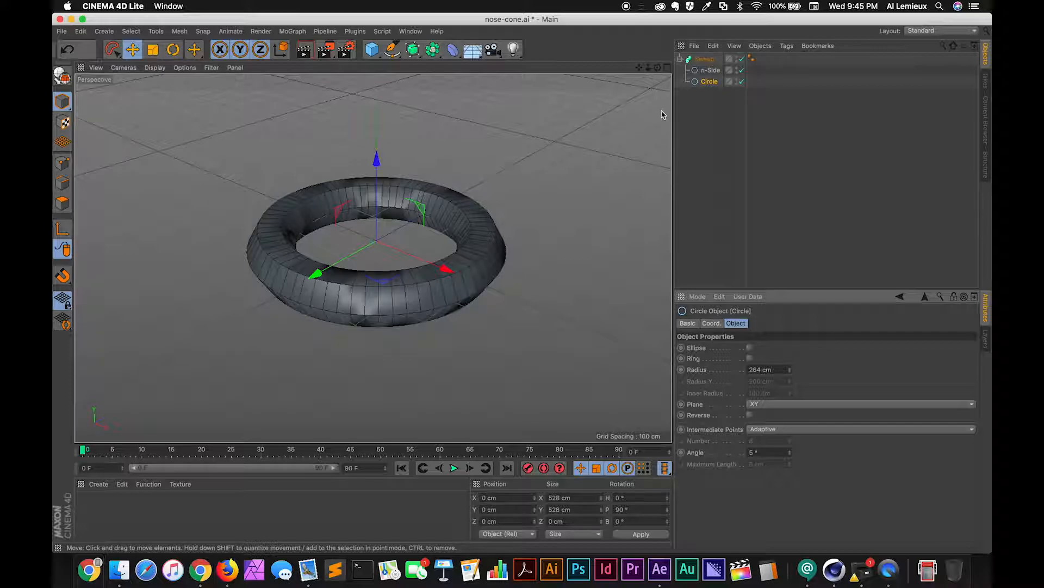
Try 3 sides for the ring's n-Side profile, and settle on 5 sides.
left_click(708, 72)
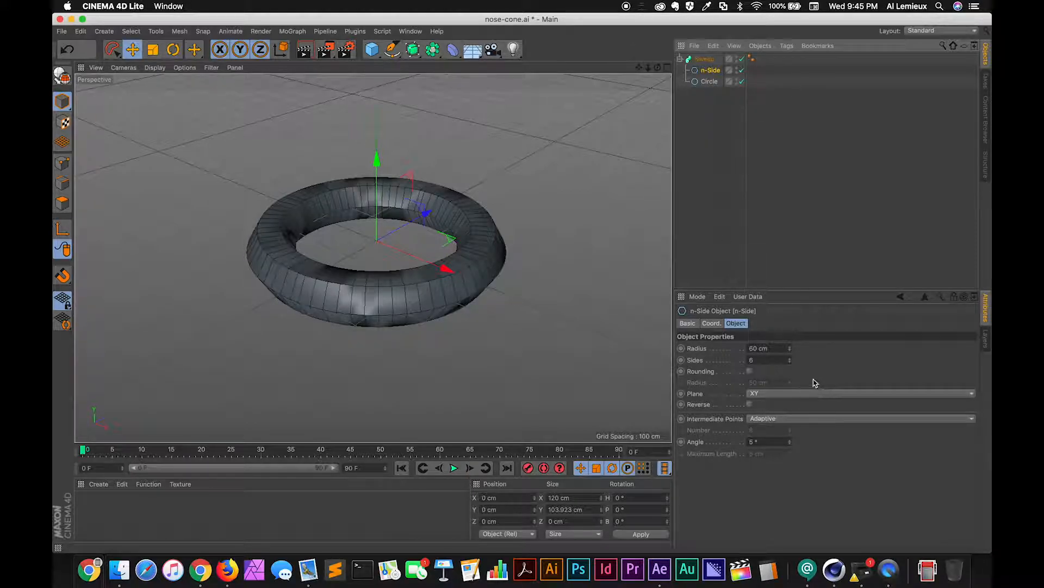
left_click_drag(789, 360, 790, 370)
mouse_move(466, 301)
left_mouse_down("alt")
mouse_move(494, 256)
mouse_move(494, 267)
mouse_move(488, 236)
mouse_move(496, 282)
mouse_move(482, 310)
mouse_move(495, 332)
mouse_move(541, 344)
mouse_move(497, 357)
mouse_move(468, 328)
mouse_move(480, 294)
mouse_move(512, 322)
left_mouse_up("alt")
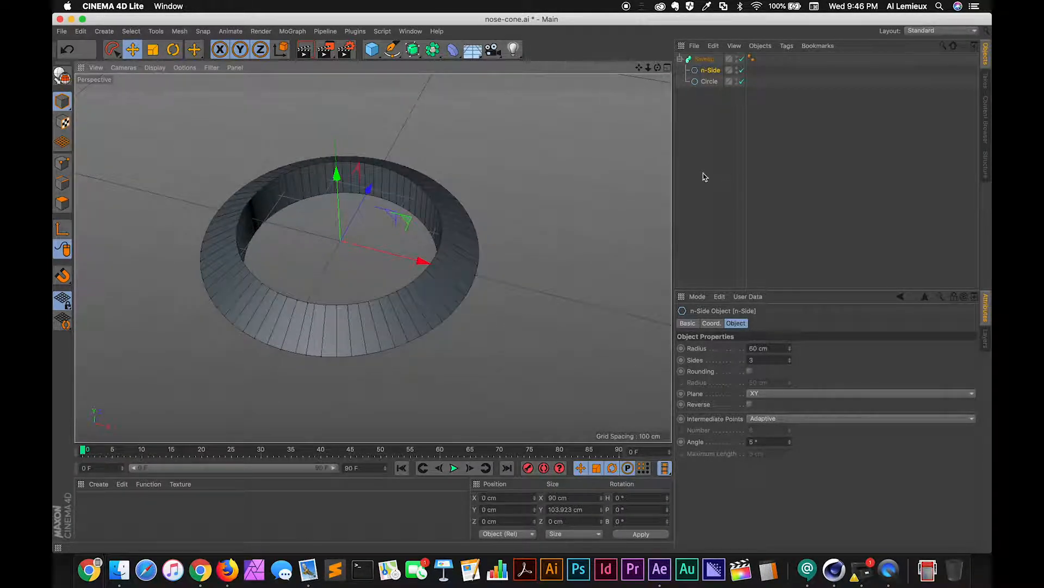
left_click_drag(789, 363, 790, 362)
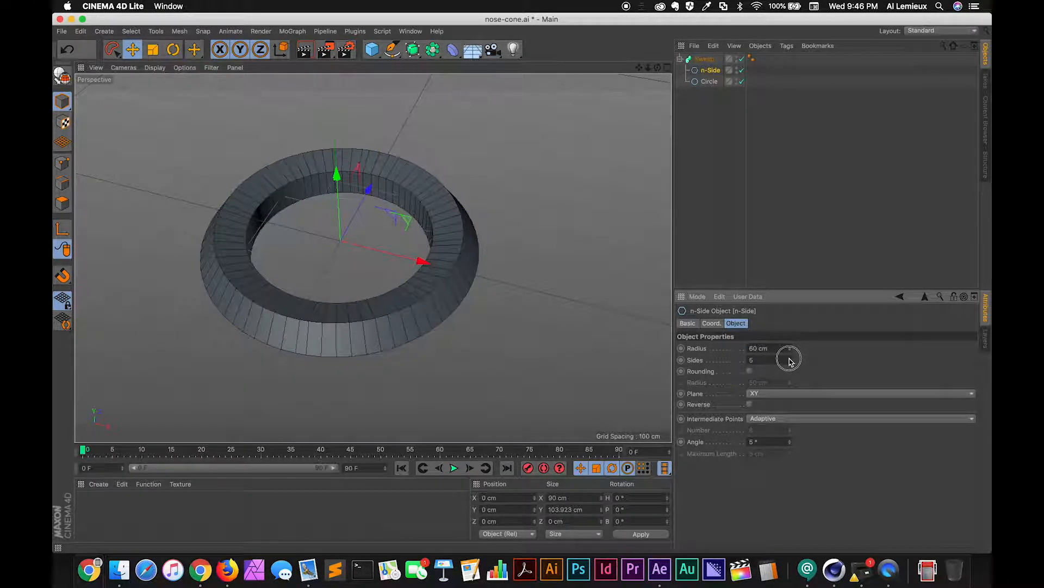
left_click_drag(501, 268, 473, 238, "alt")
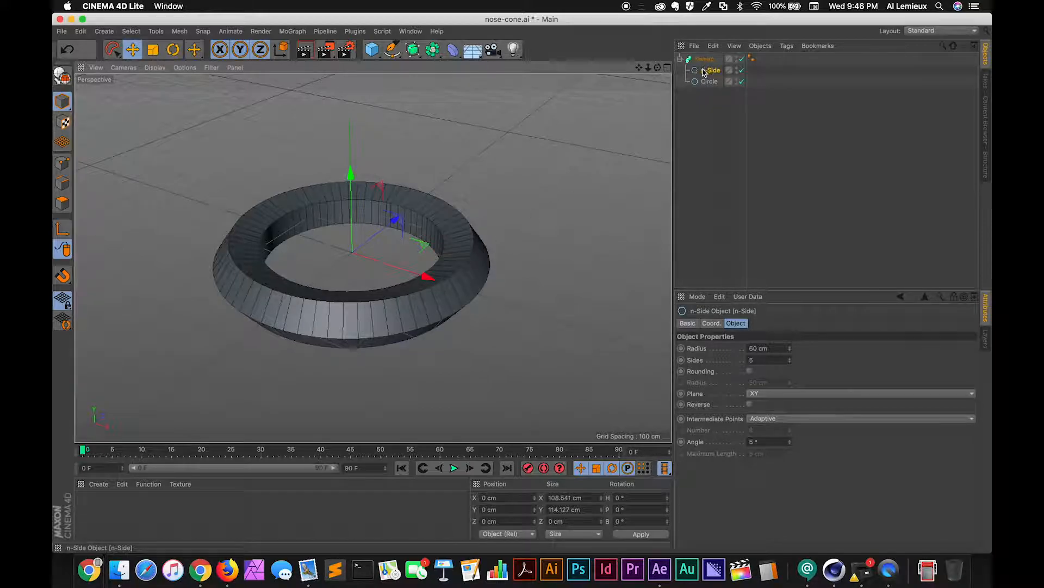
Hide the Sweep object in both the editor and the renderer, and clear the selection.
left_click(752, 59)
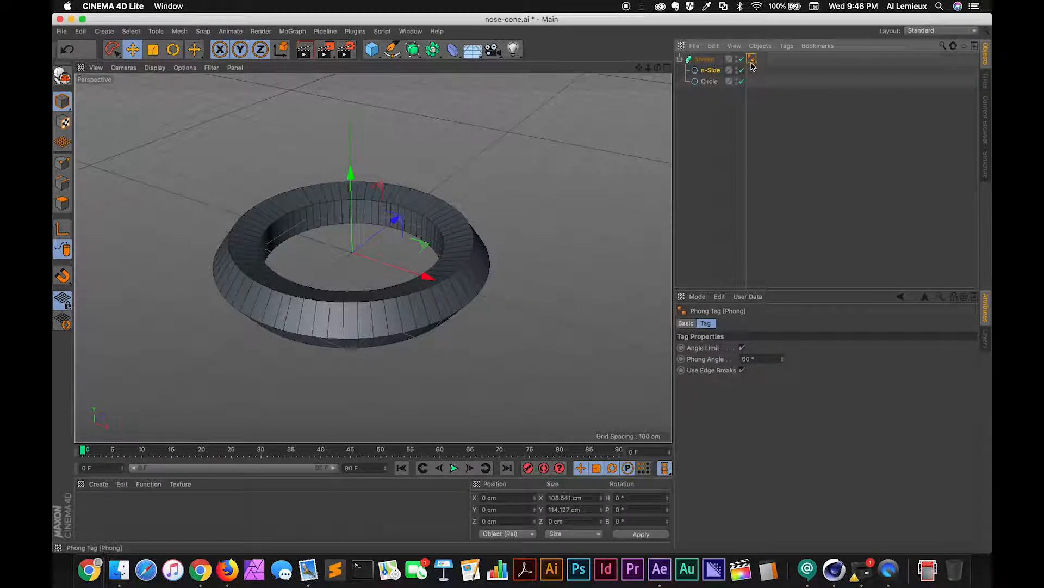
left_click(736, 62)
left_click(738, 58)
left_click(322, 113)
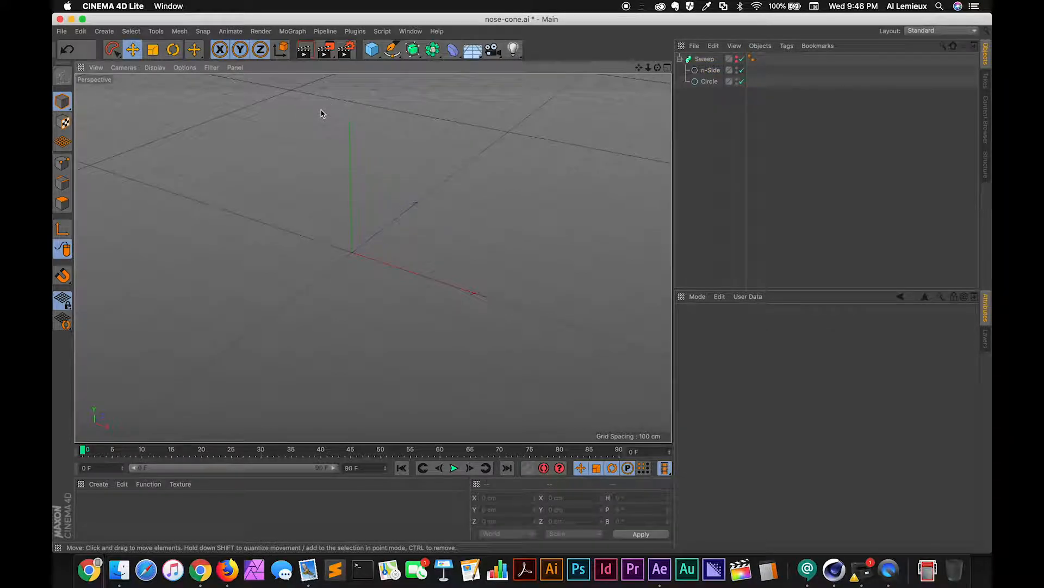
Add a Helix spline with a start angle of -257° and an end angle of 1194°.
left_click(393, 53)
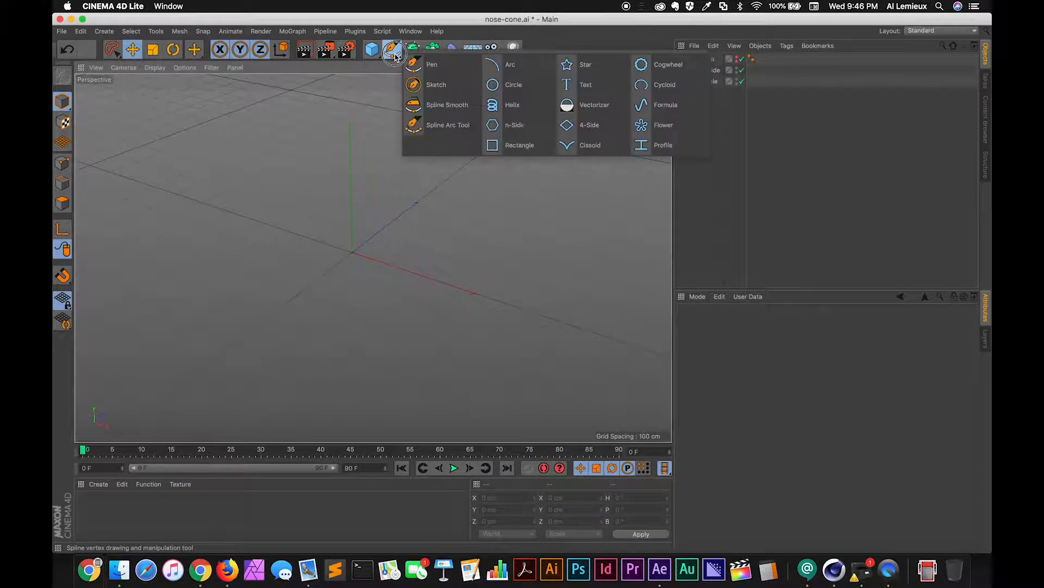
left_click(515, 112)
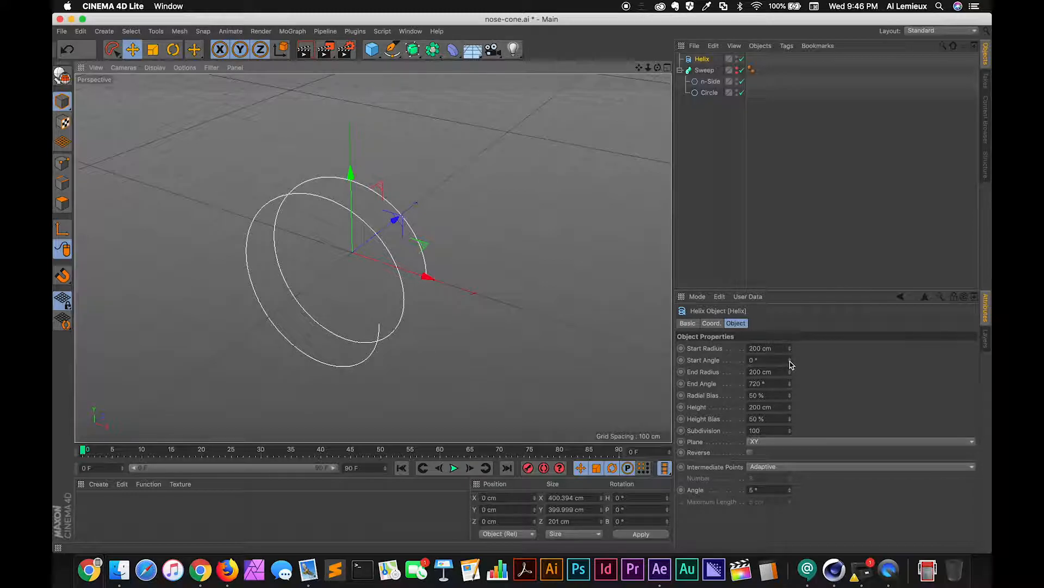
left_click_drag(790, 361, 812, 504)
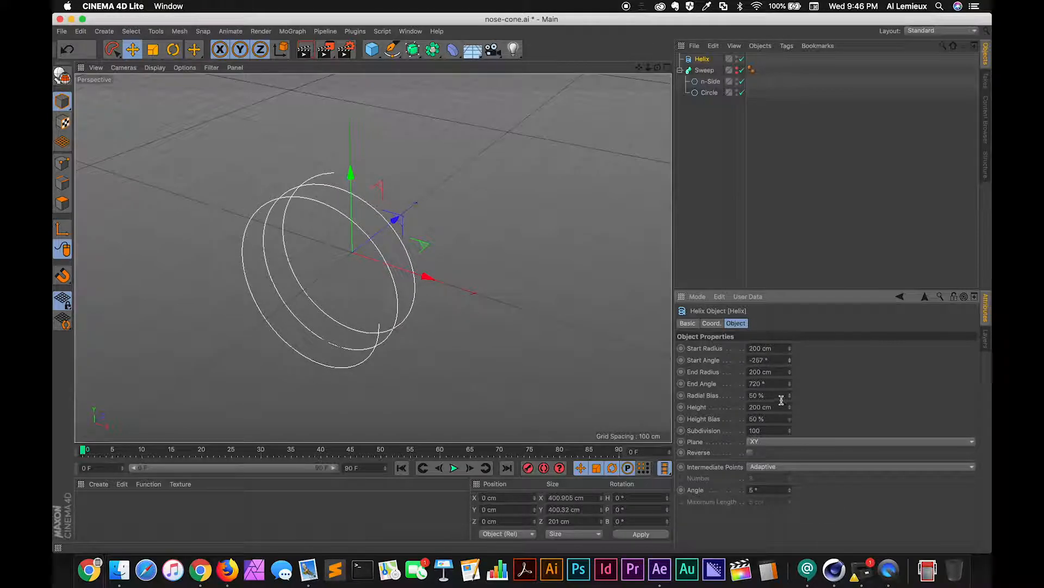
left_click_drag(790, 387, 751, 310)
left_click_drag(790, 387, 770, 323)
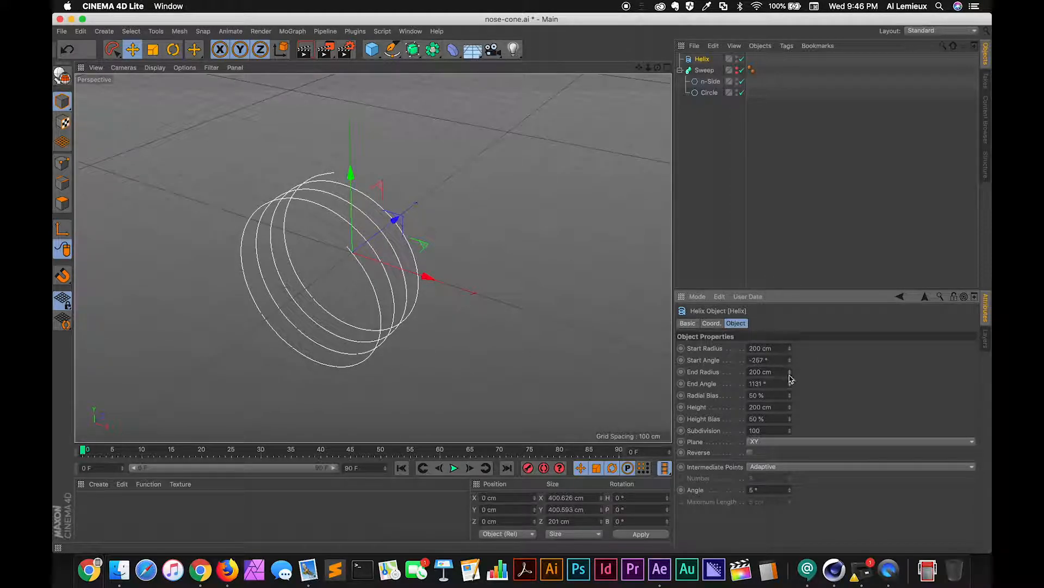
left_click_drag(791, 385, 791, 350)
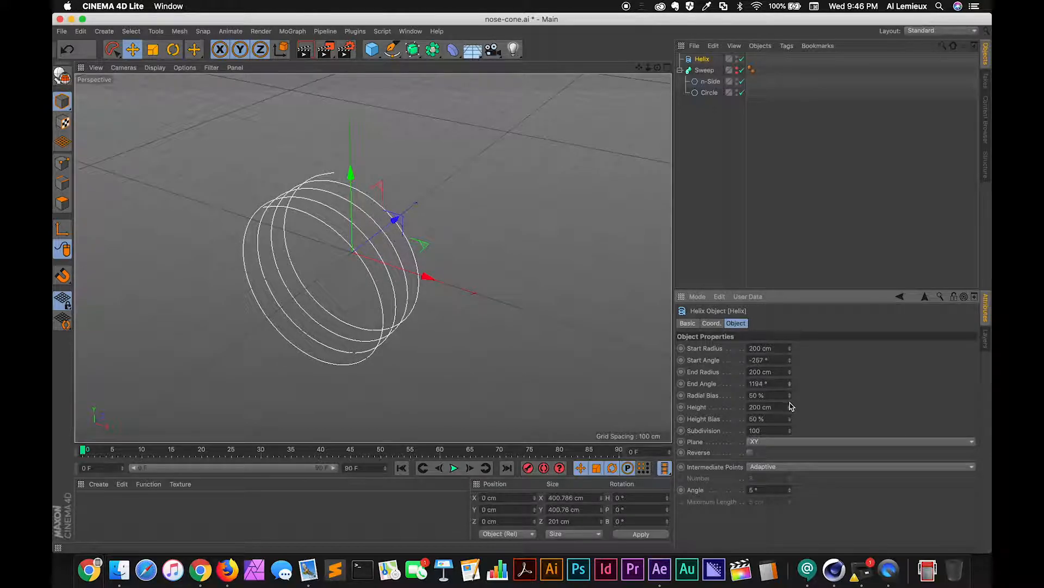
Set the helix's height bias to 52 %, start radius to 202 cm, end radius to 193 cm and height to 434 cm.
mouse_move(791, 424)
left_mouse_down()
mouse_move(790, 401)
mouse_move(792, 435)
mouse_move(792, 420)
left_mouse_up()
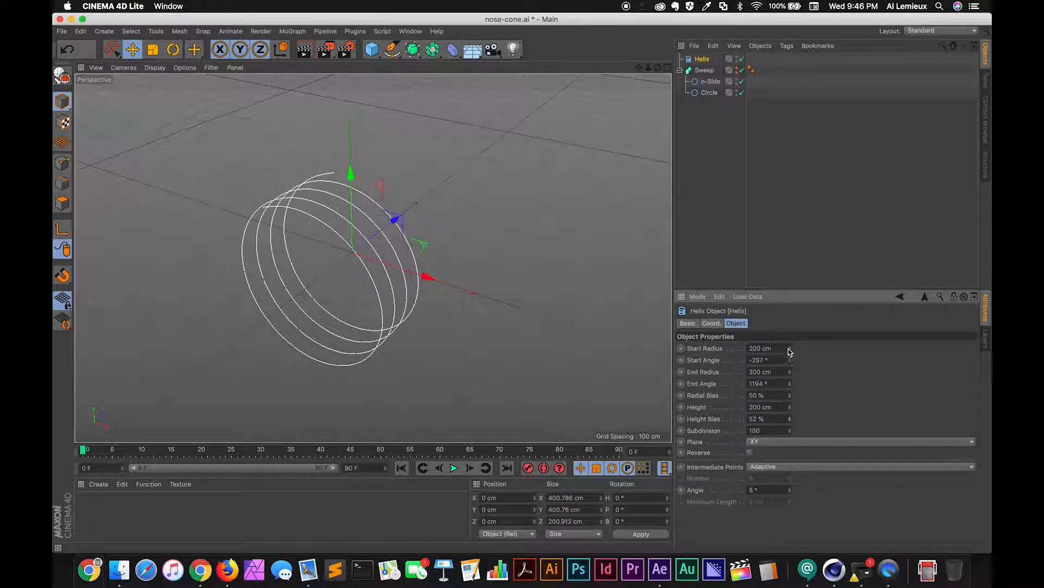
mouse_move(790, 353)
left_mouse_down()
mouse_move(788, 340)
mouse_move(793, 349)
left_mouse_up()
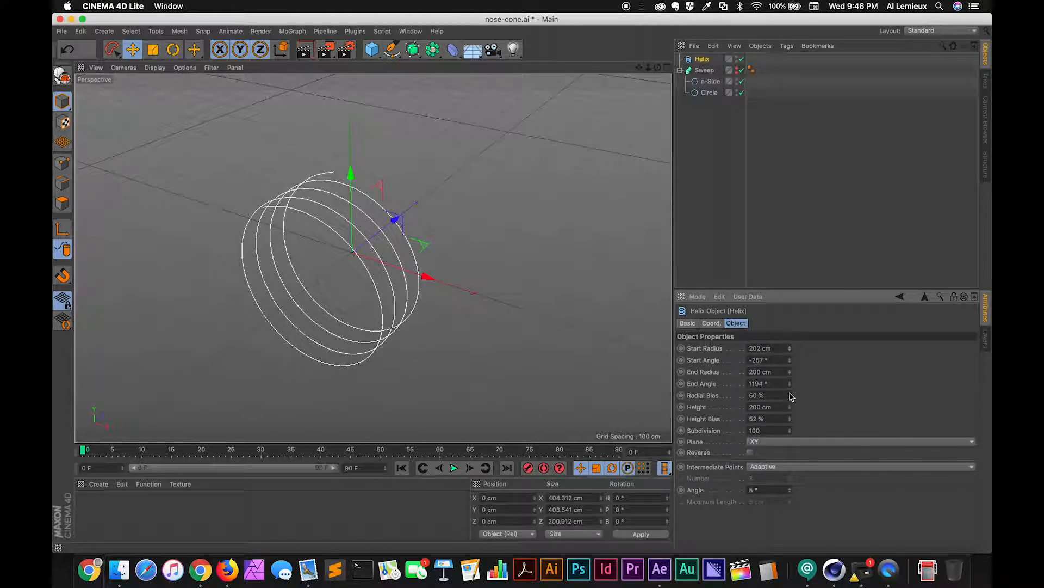
mouse_move(790, 372)
left_mouse_down()
mouse_move(785, 420)
mouse_move(790, 357)
mouse_move(791, 382)
left_mouse_up()
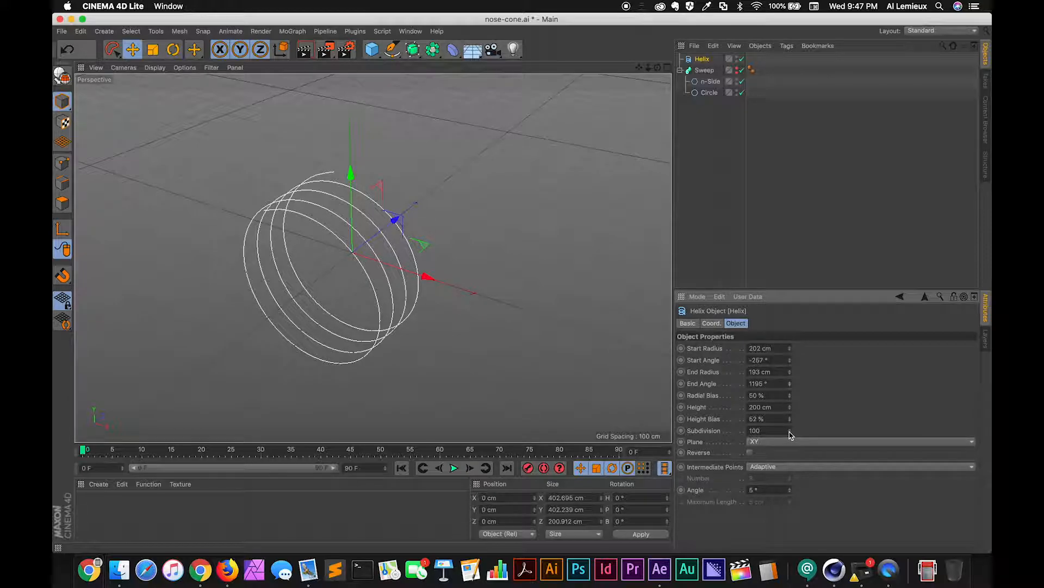
left_click_drag(791, 407, 809, 280)
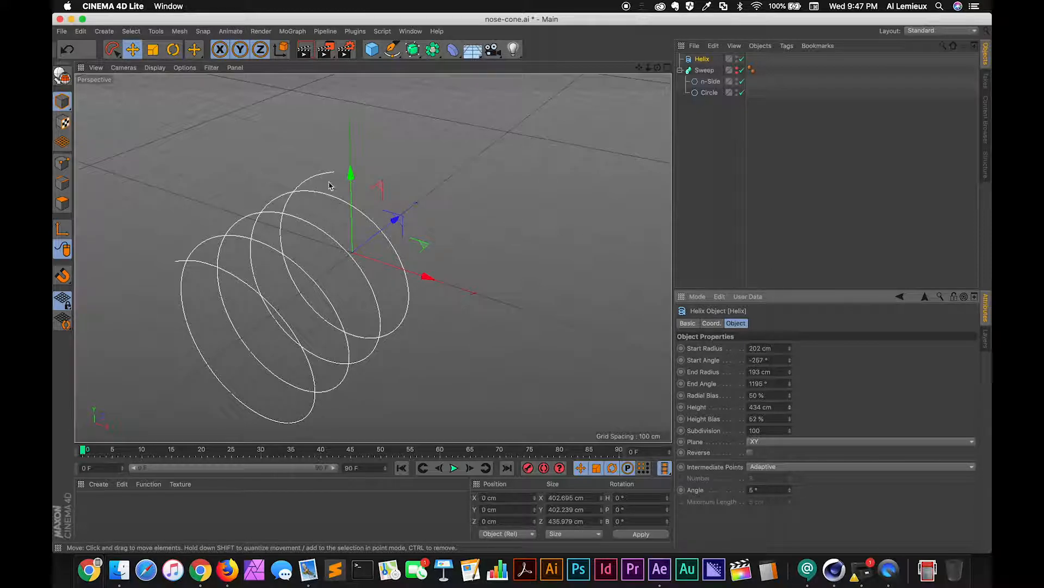
Add a Circle spline with a radius of 20 cm as the profile for the helix.
left_click(392, 49)
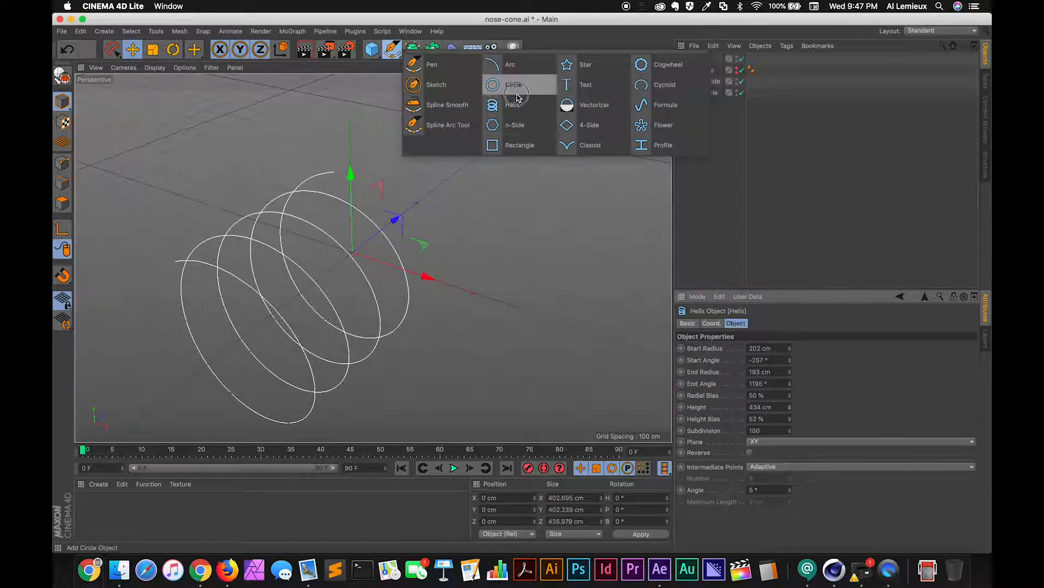
left_click(488, 86)
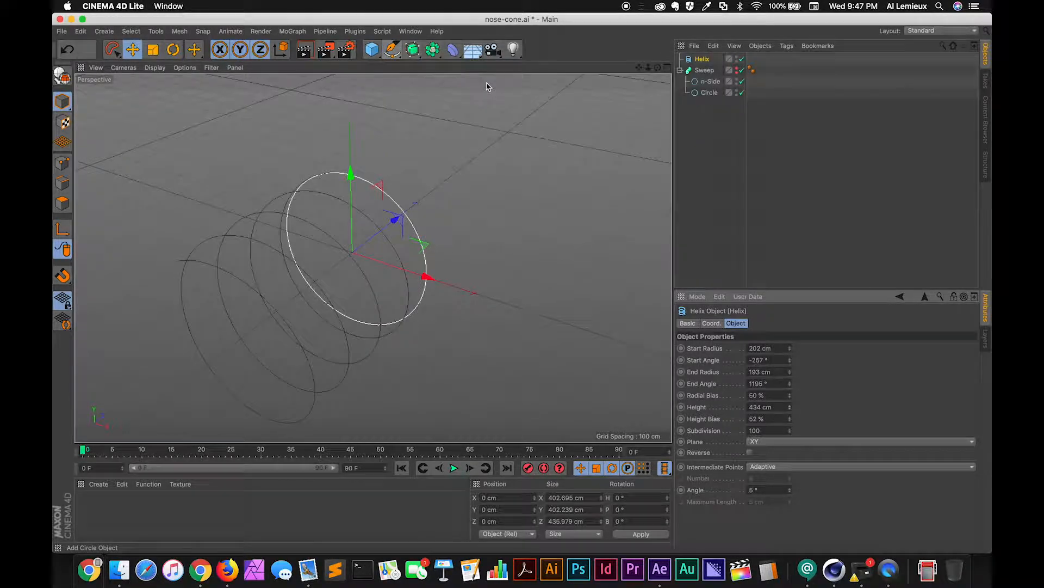
left_click_drag(780, 370, 737, 366)
type("0")
key("Return")
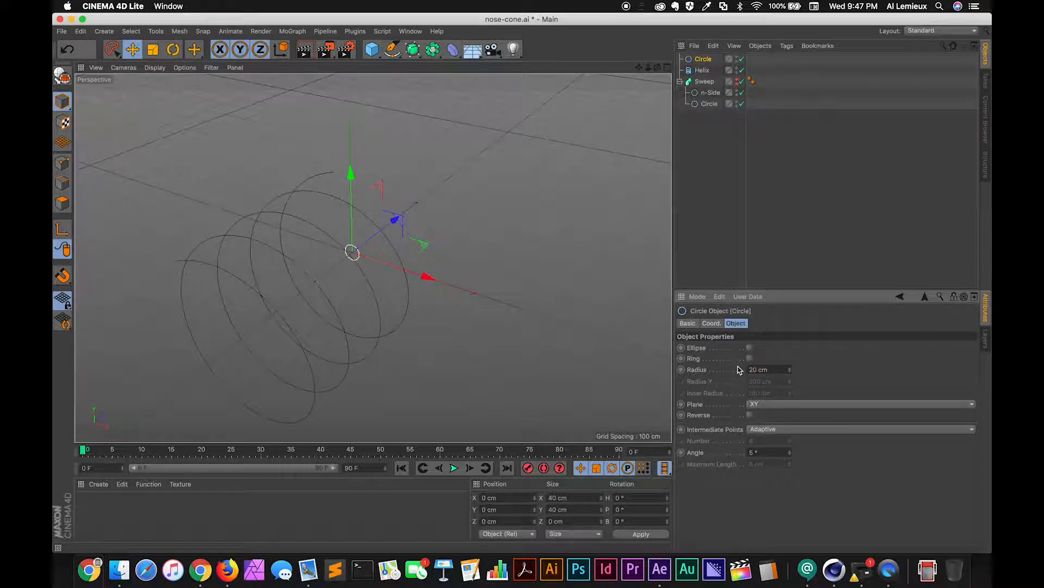
Add a second Sweep generator and nest the new circle and the helix inside it, with the circle above the helix.
left_click(398, 57)
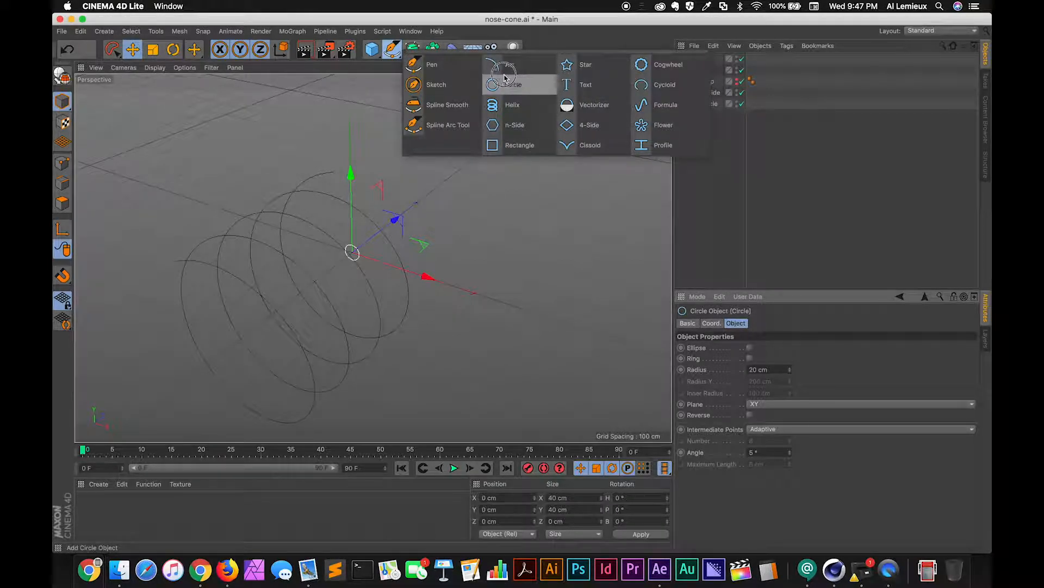
left_click(411, 50)
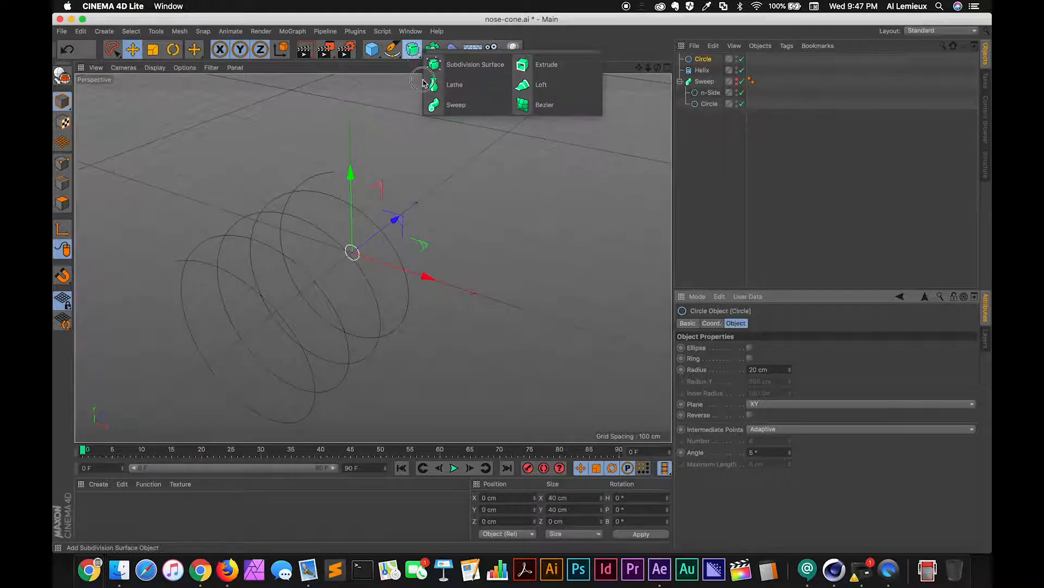
left_click(445, 105)
left_click_drag(704, 74, 706, 83)
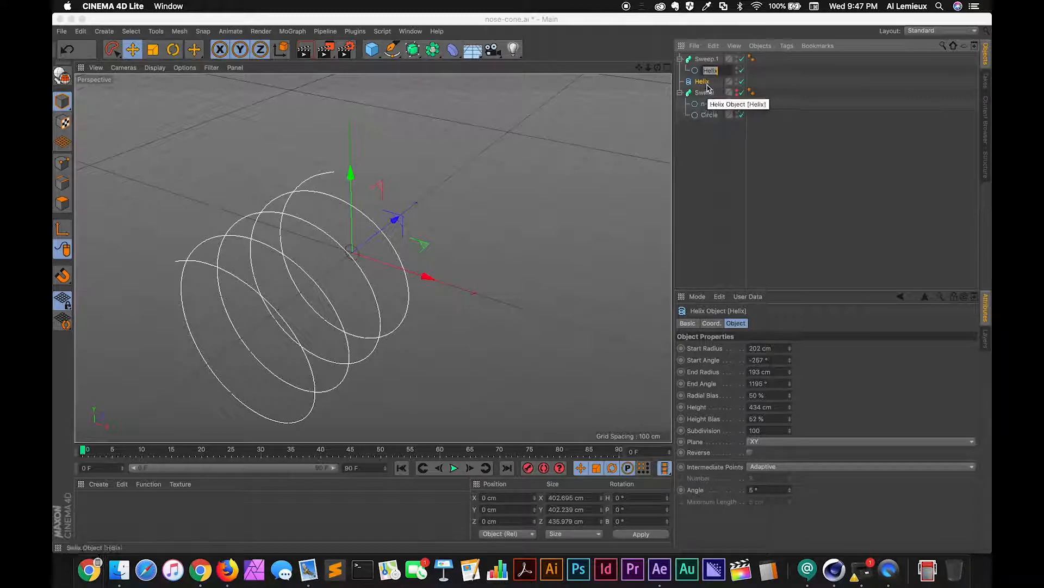
left_click_drag(708, 76, 708, 78)
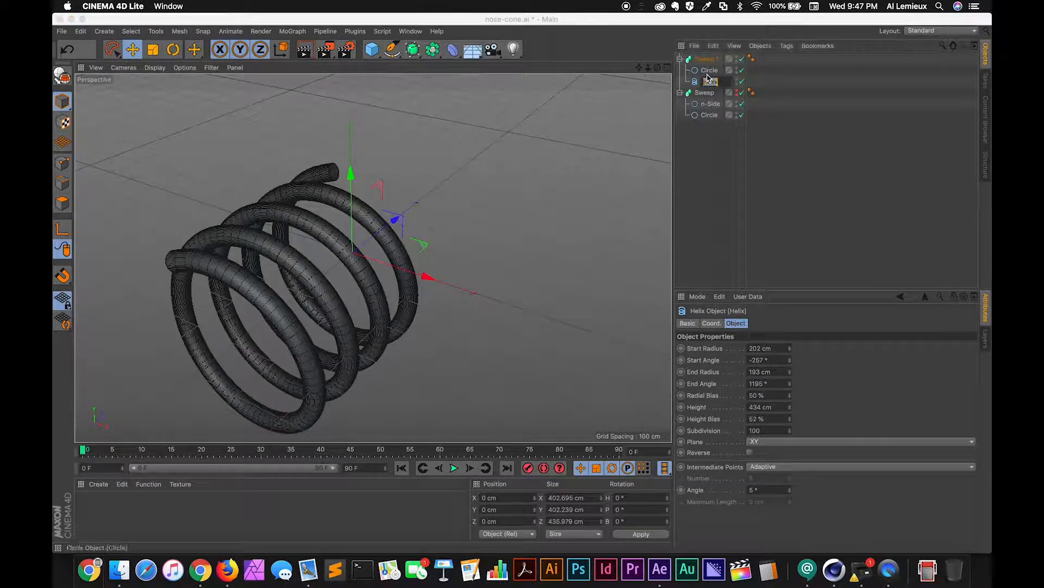
Adjust the swept coil by setting the helix's height bias to 46 % and its profile circle's radius to 32 cm.
mouse_move(397, 214)
left_mouse_down("alt")
mouse_move(374, 233)
mouse_move(361, 182)
mouse_move(345, 221)
mouse_move(391, 207)
left_mouse_up("alt")
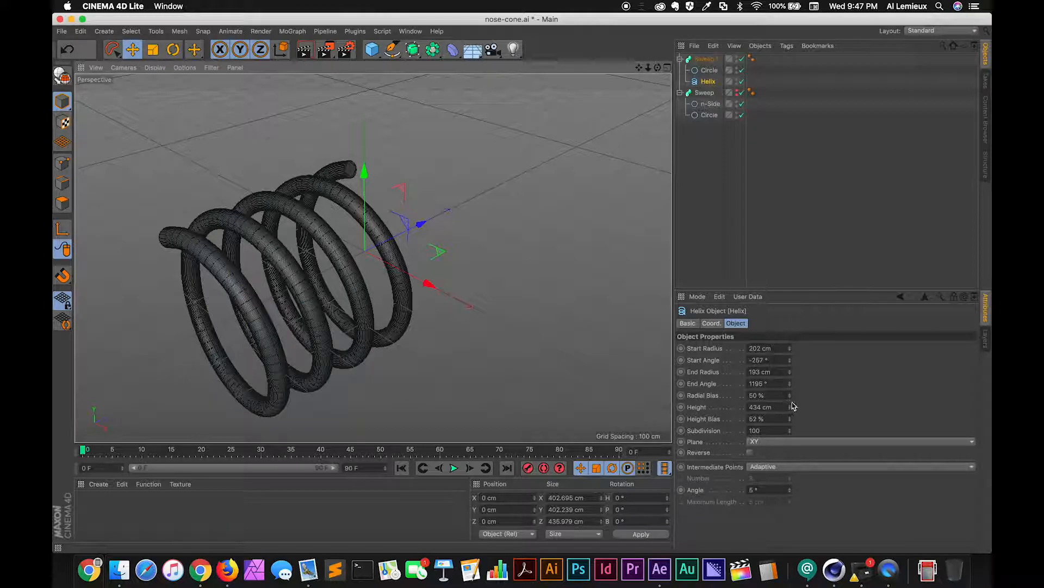
mouse_move(791, 424)
left_mouse_down()
mouse_move(788, 408)
mouse_move(788, 435)
mouse_move(793, 398)
mouse_move(795, 424)
left_mouse_up()
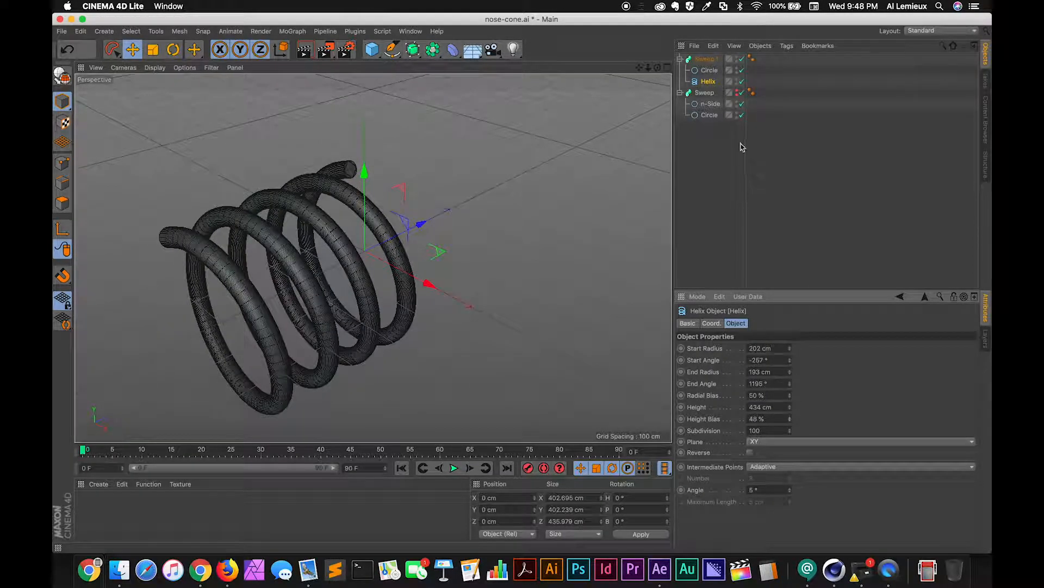
left_click(710, 71)
left_click_drag(792, 372, 790, 361)
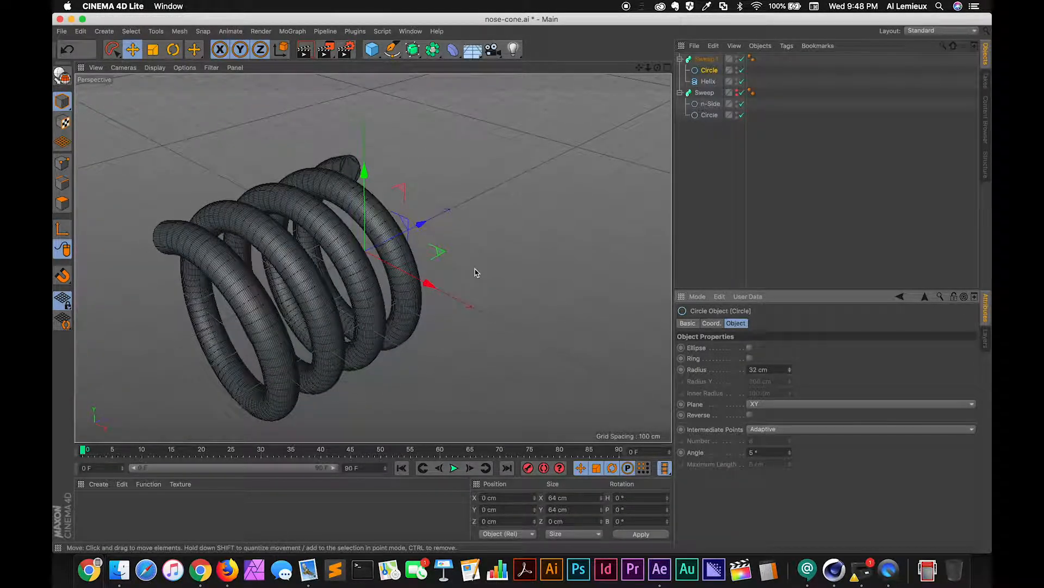
left_click_drag(474, 273, 552, 245, "alt")
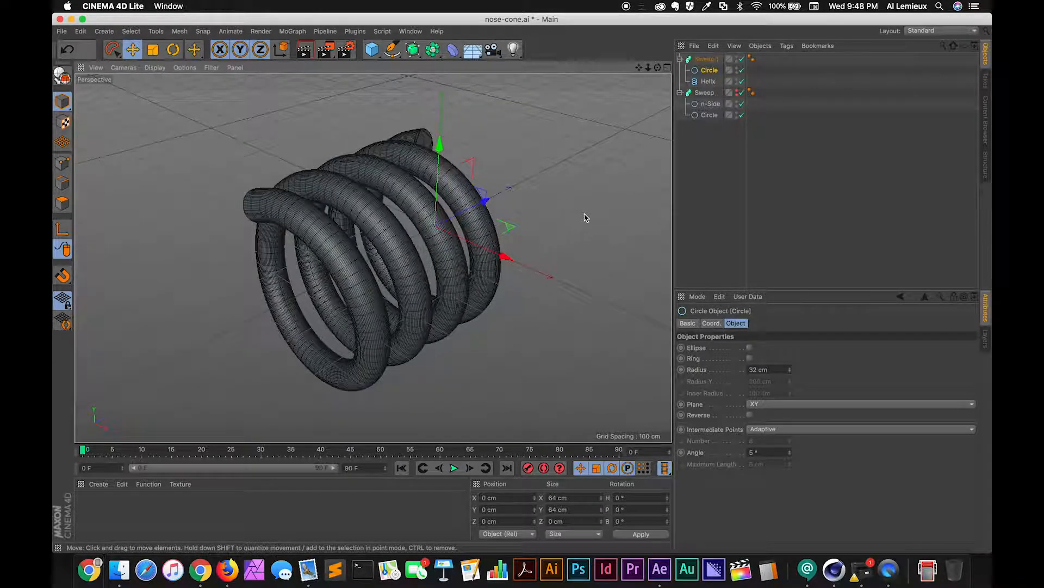
left_click_drag(409, 55, 512, 41)
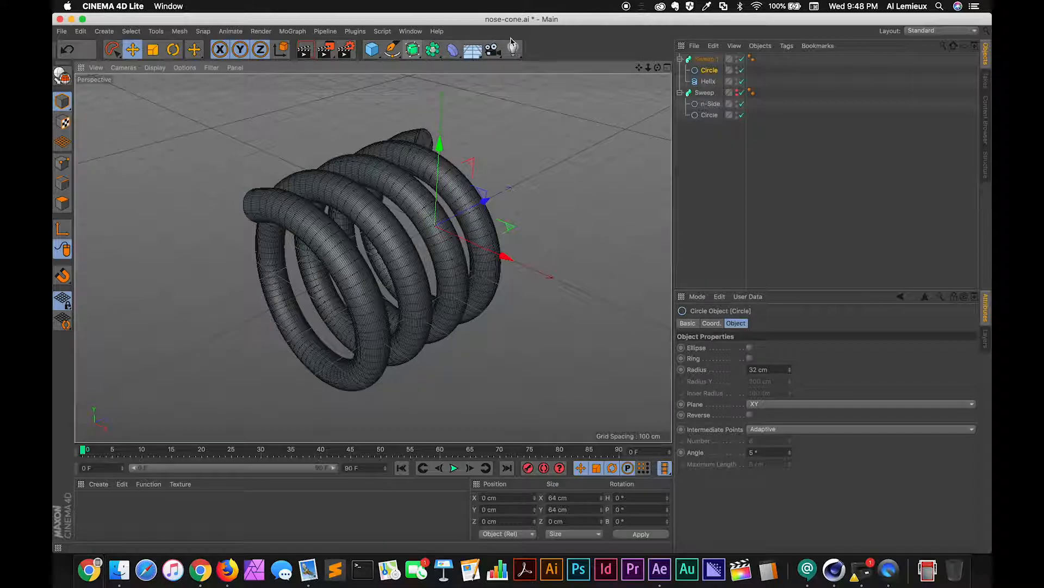